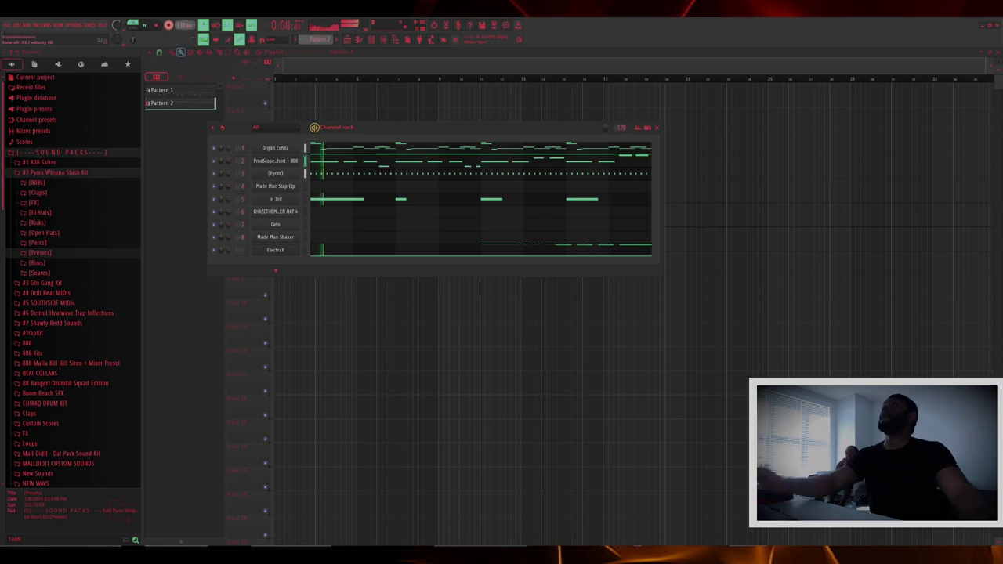
Record one clap hit on the third beat of each of the eight bars on the Made Man Slap Clp channel.
{"action": "key", "text": "F7"}
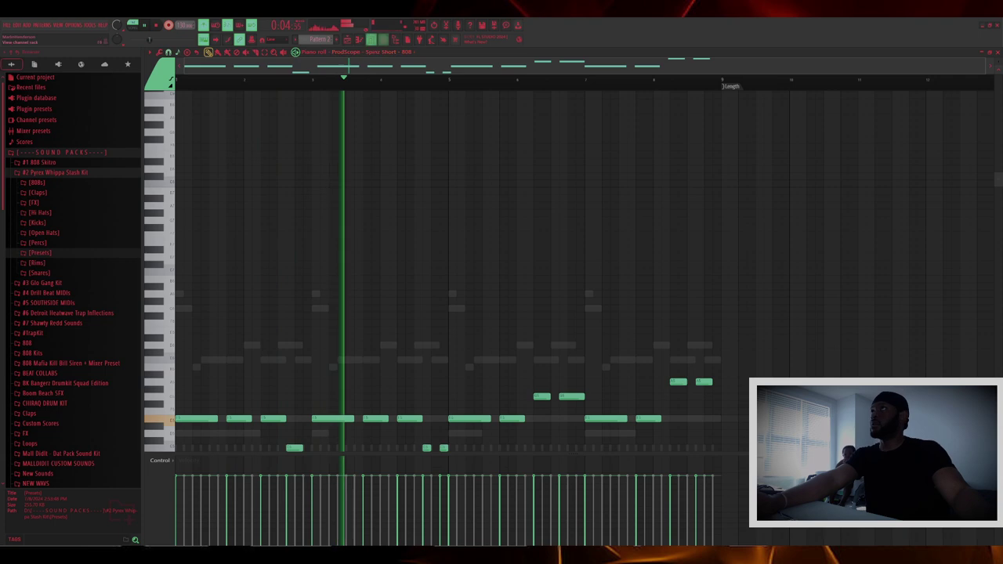
{"action": "key", "text": "F6"}
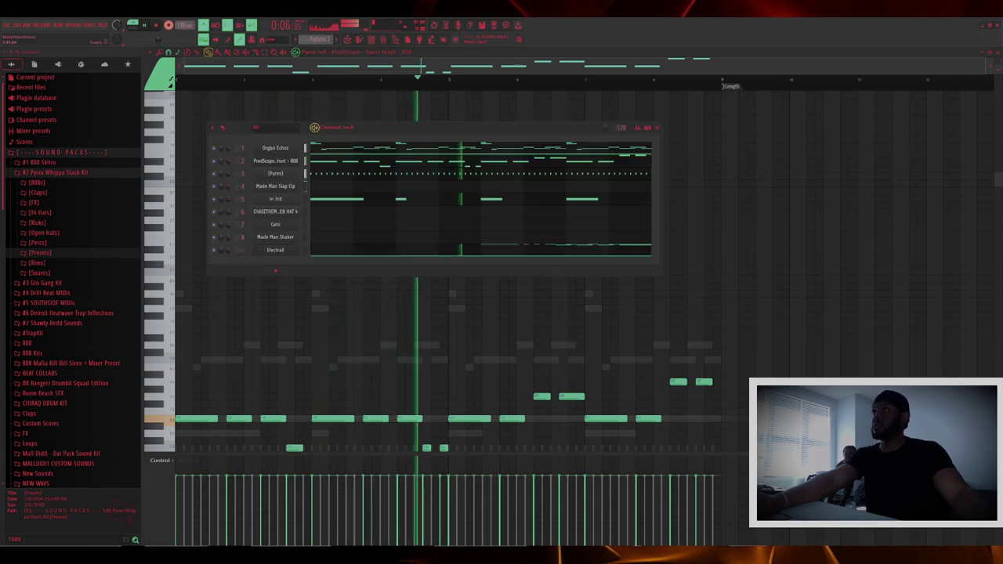
{"action": "left_click", "coordinate": [481, 187]}
{"action": "left_click", "coordinate": [486, 448]}
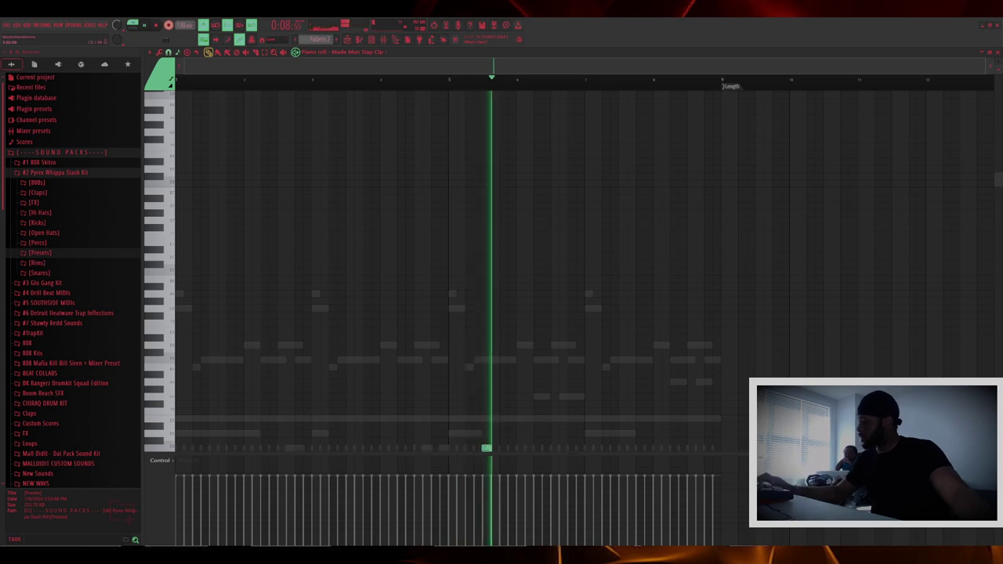
{"action": "key", "text": "q"}
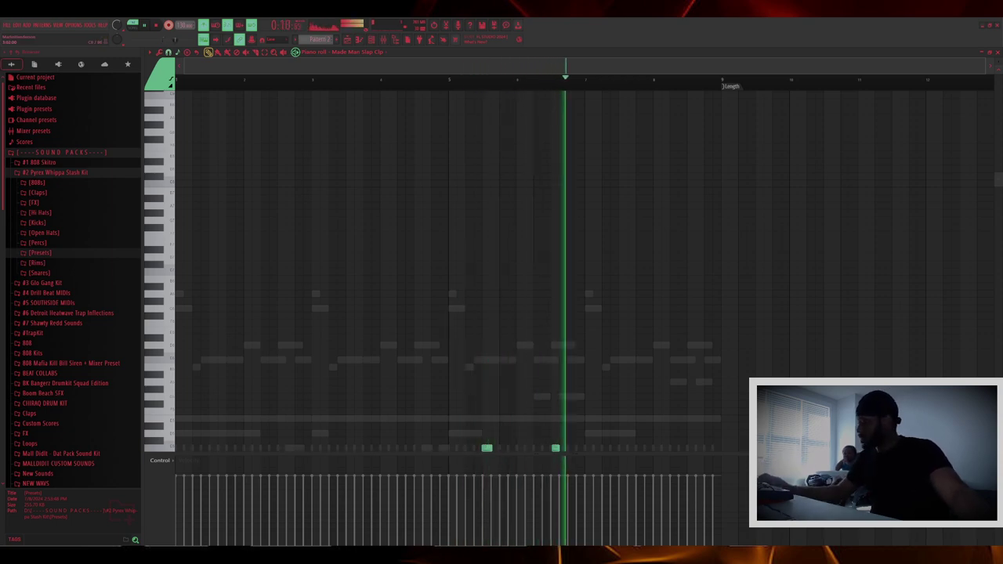
{"action": "key", "text": "q"}
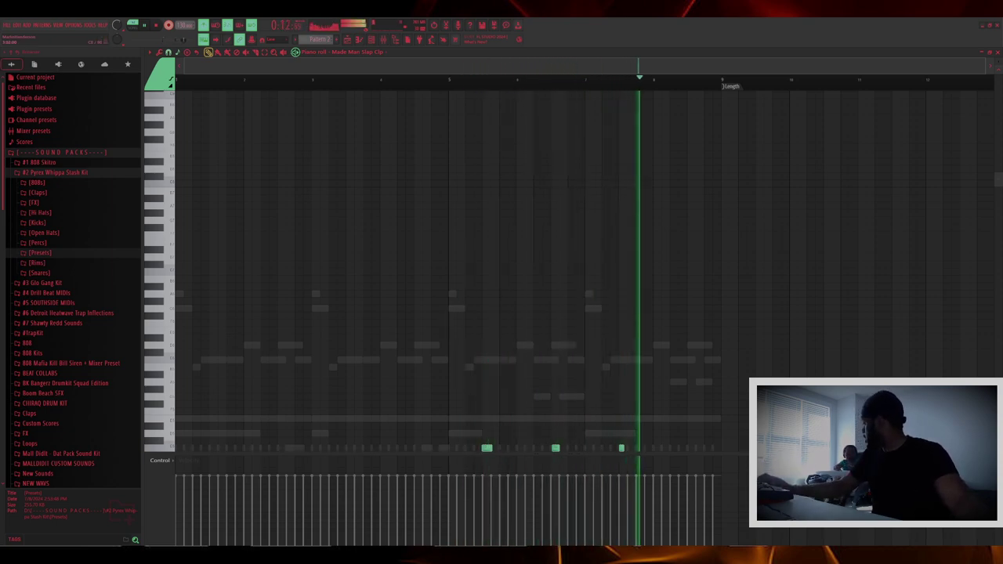
{"action": "key", "text": "q"}
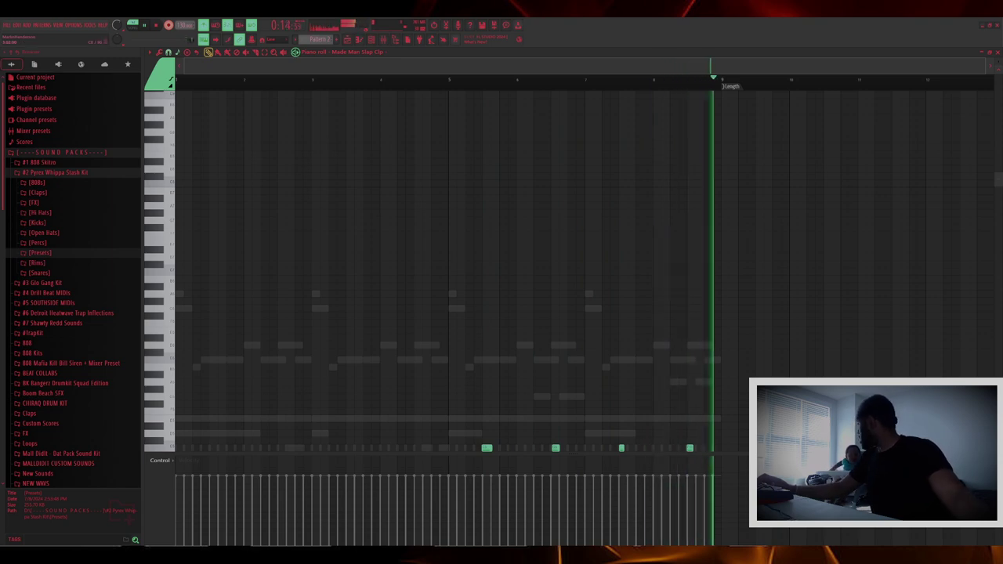
{"action": "key", "text": "q"}
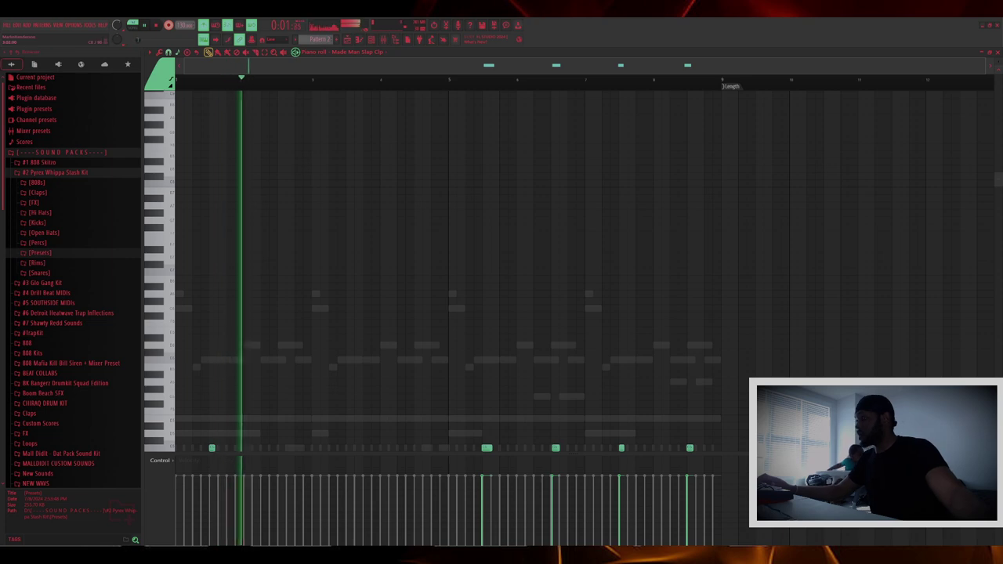
{"action": "key", "text": "q"}
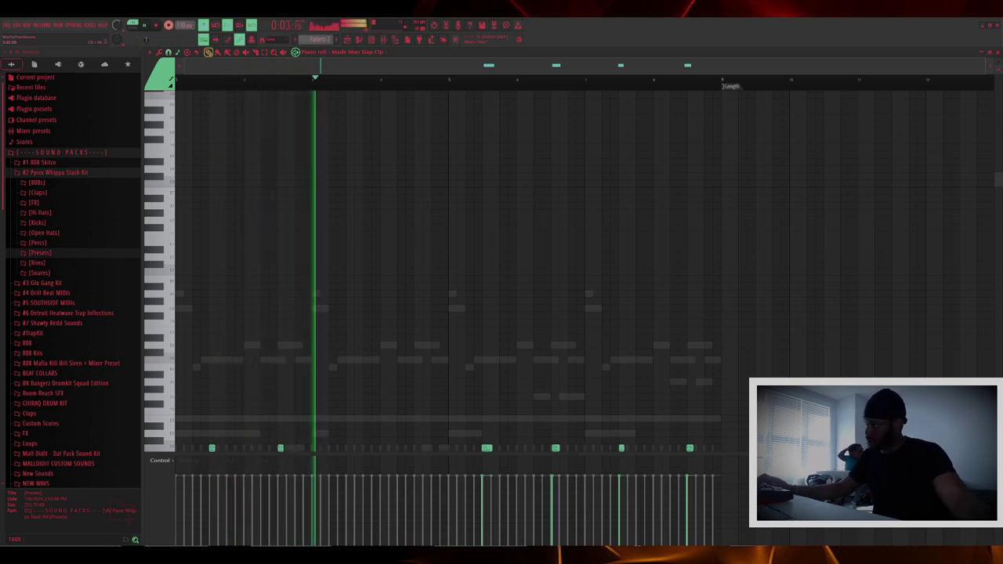
{"action": "key", "text": "q"}
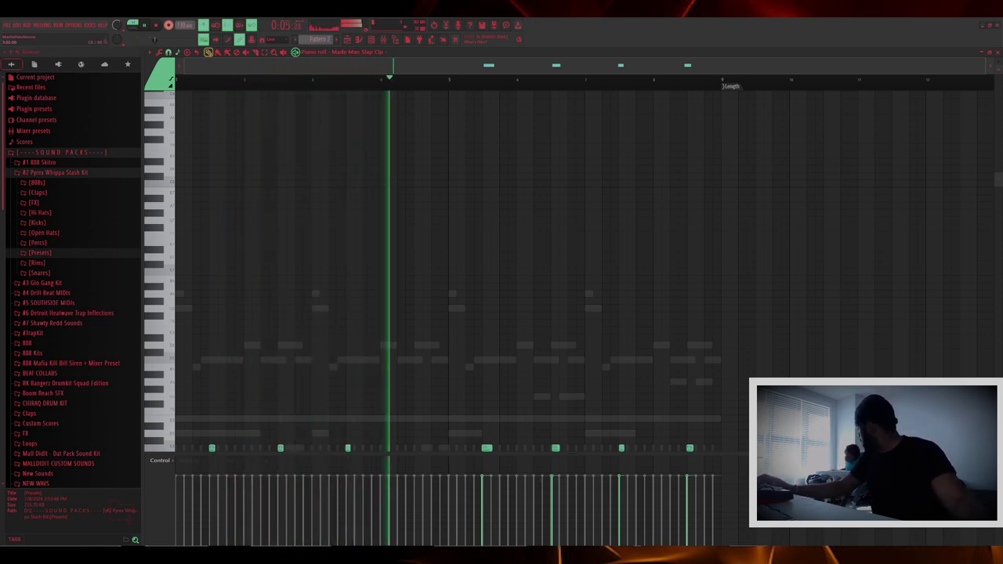
{"action": "key", "text": "q"}
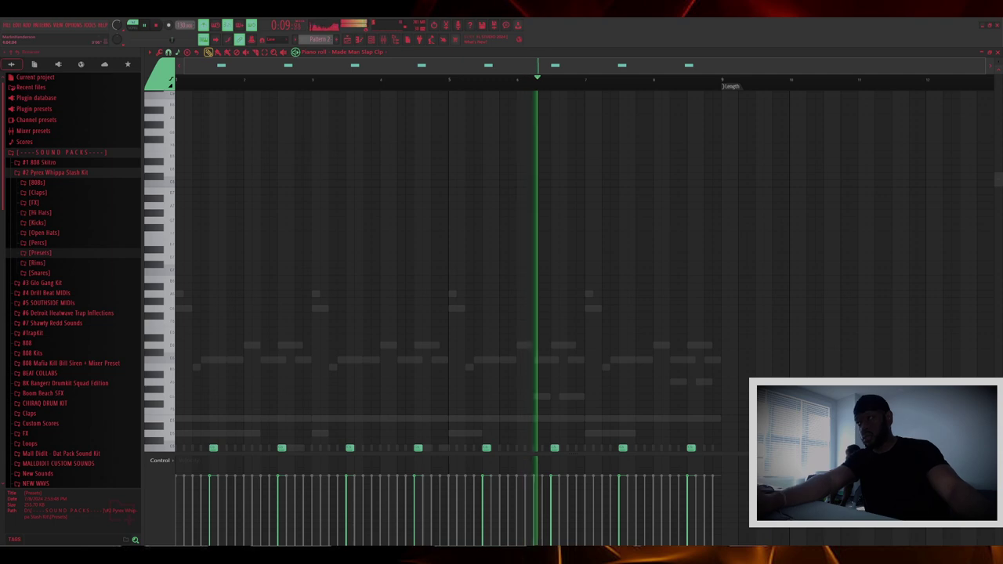
Review the note pattern on the Cats channel and check the mixer levels during playback.
{"action": "key", "text": "F6"}
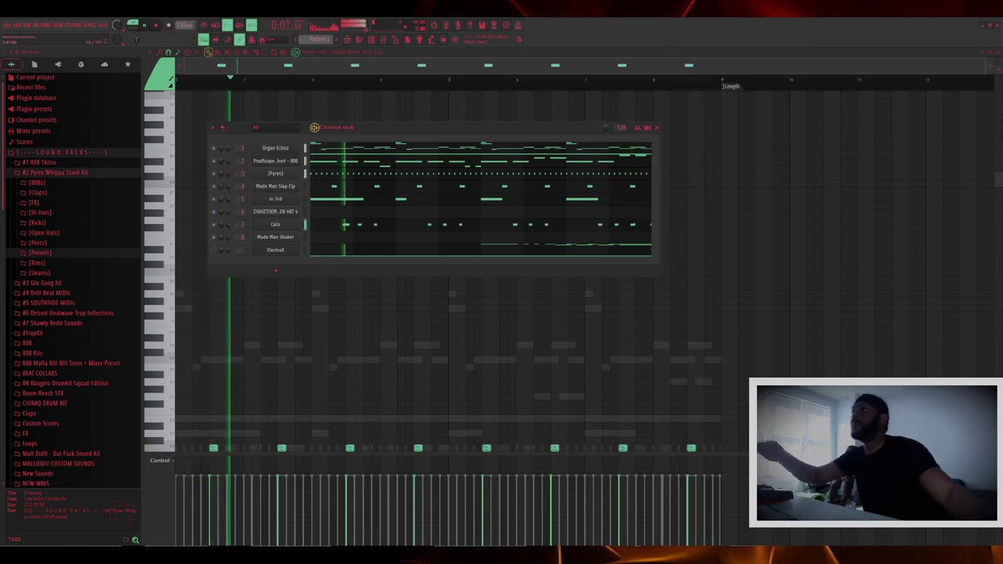
{"action": "key", "text": "F7"}
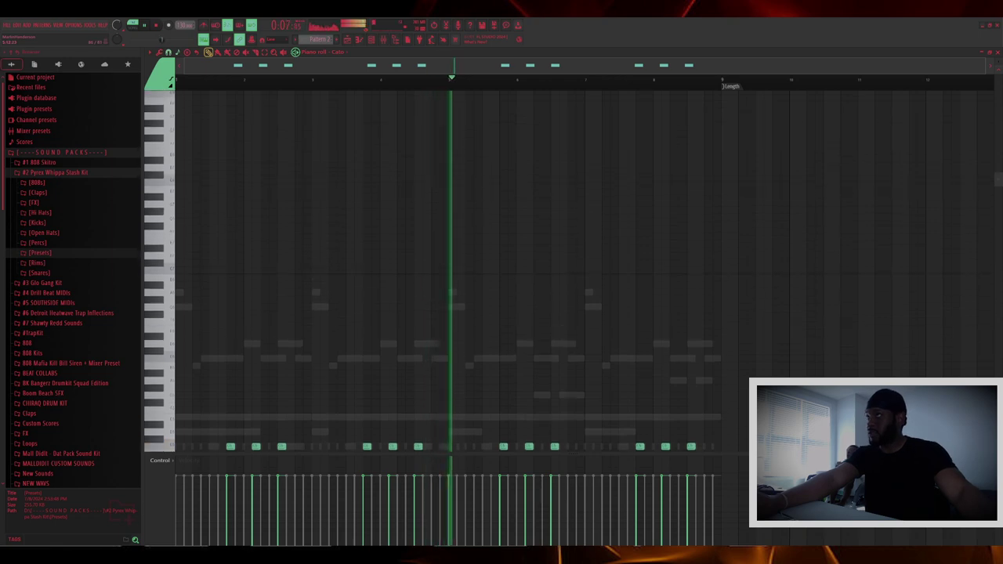
{"action": "key", "text": "F9"}
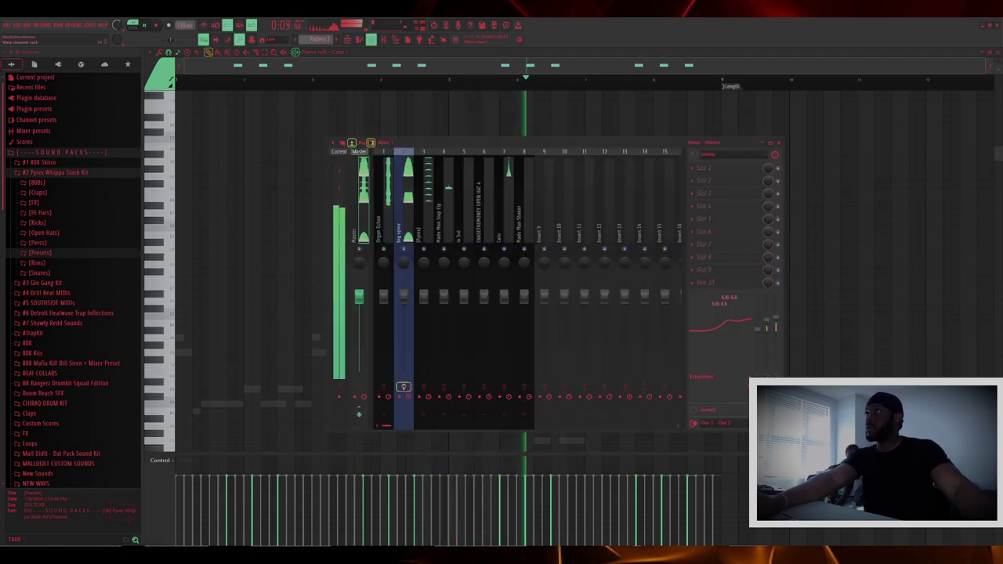
{"action": "key", "text": "F6"}
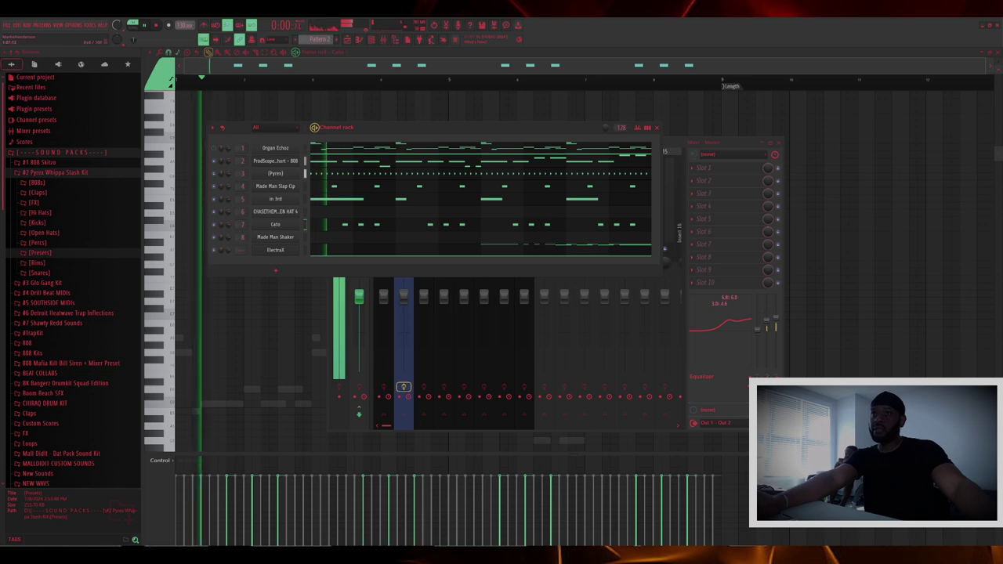
Collapse the #2 Pyrex Whippa Stash Kit folder and open Trap Bells in the #1 808 Skitro sound pack.
{"action": "left_click", "coordinate": [40, 162]}
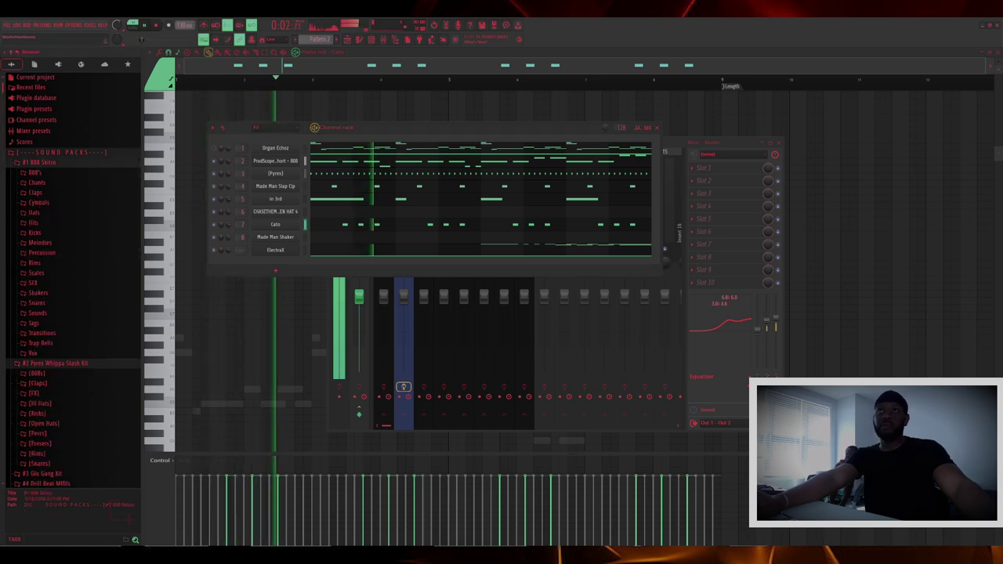
{"action": "left_click", "coordinate": [39, 162]}
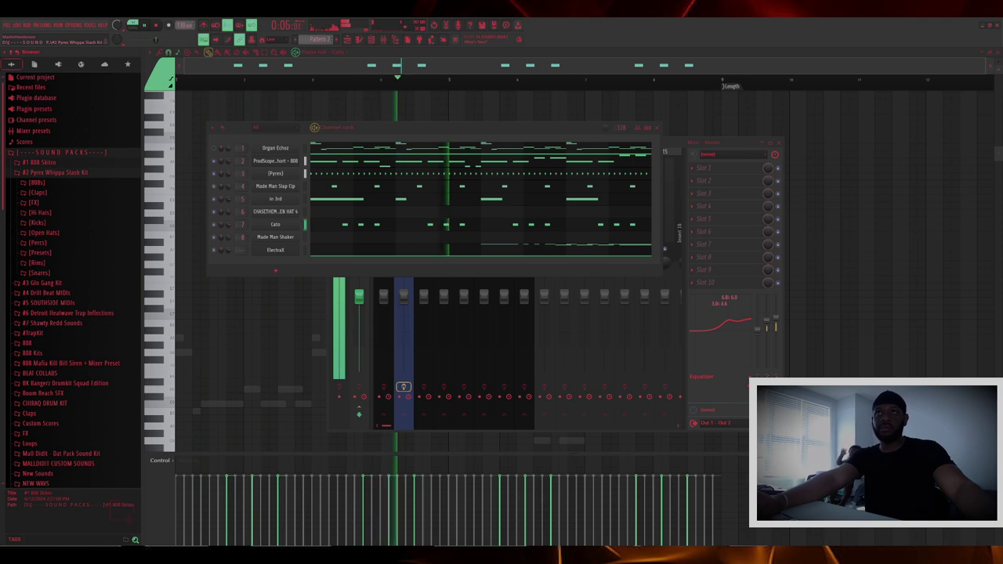
{"action": "left_click", "coordinate": [55, 172]}
{"action": "left_click", "coordinate": [39, 162]}
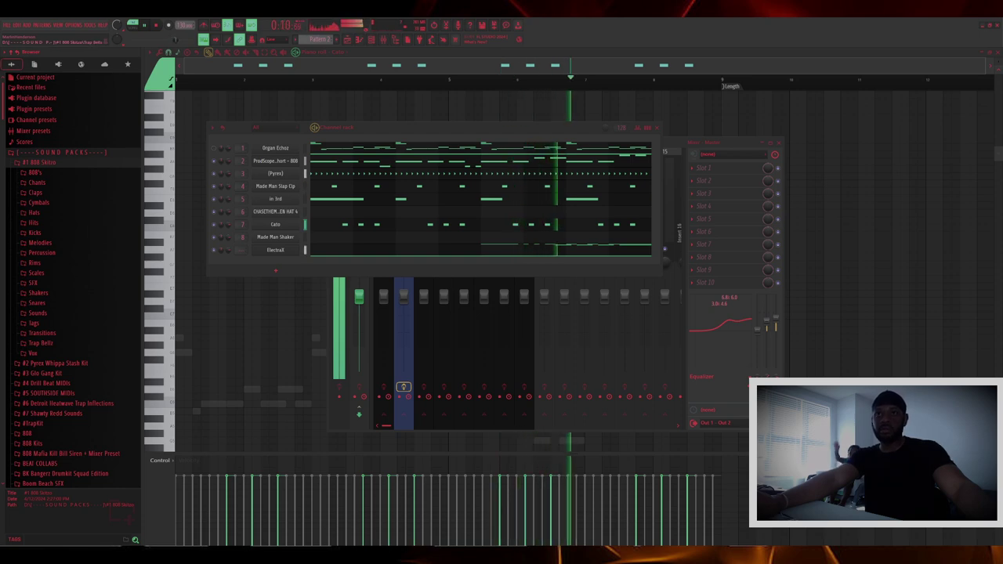
{"action": "left_click", "coordinate": [41, 343]}
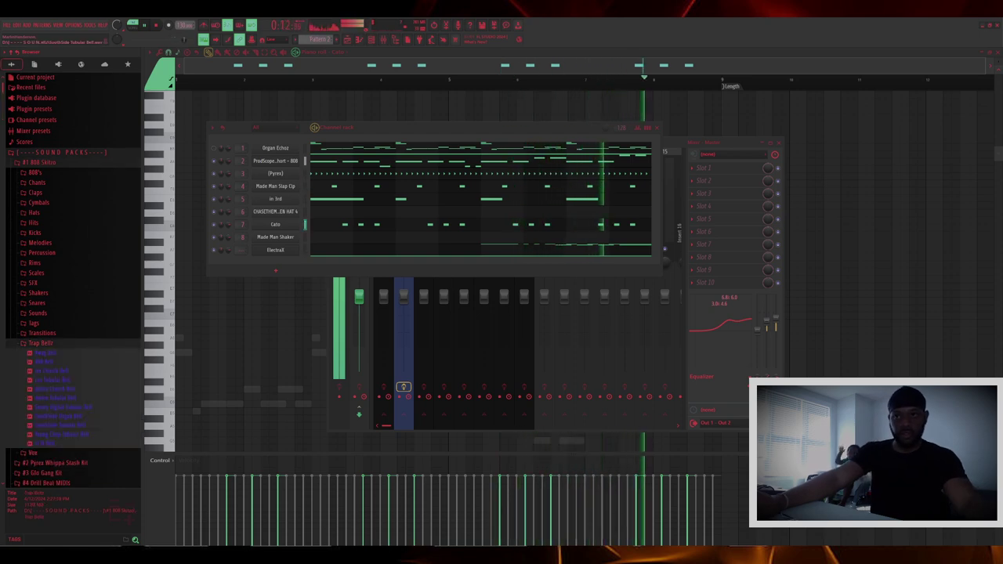
Audition the tubular bell samples and add Young Chop Tubular Bell as a new channel.
{"action": "left_click_drag", "start_coordinate": [63, 425], "coordinate": [118, 383]}
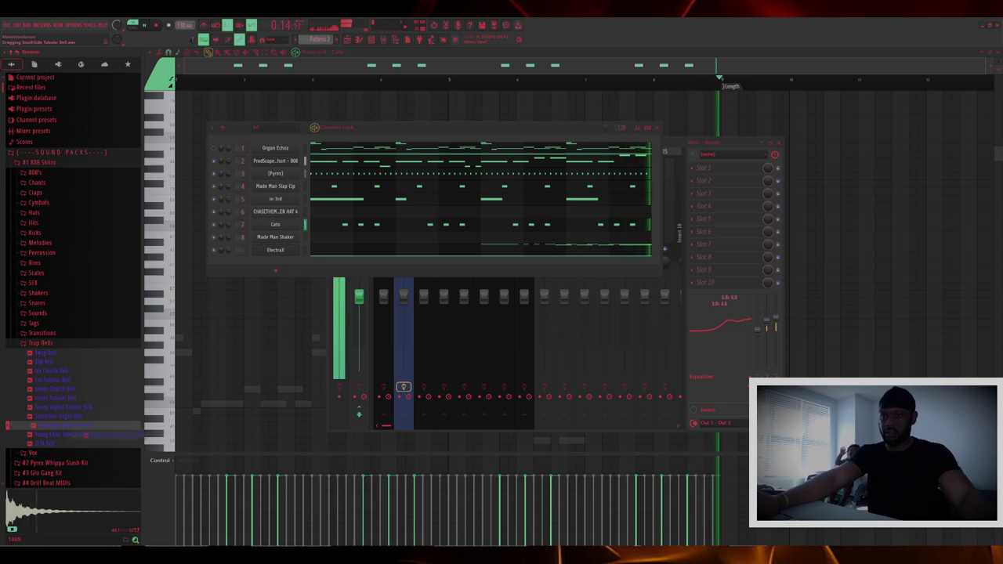
{"action": "left_click", "coordinate": [78, 434]}
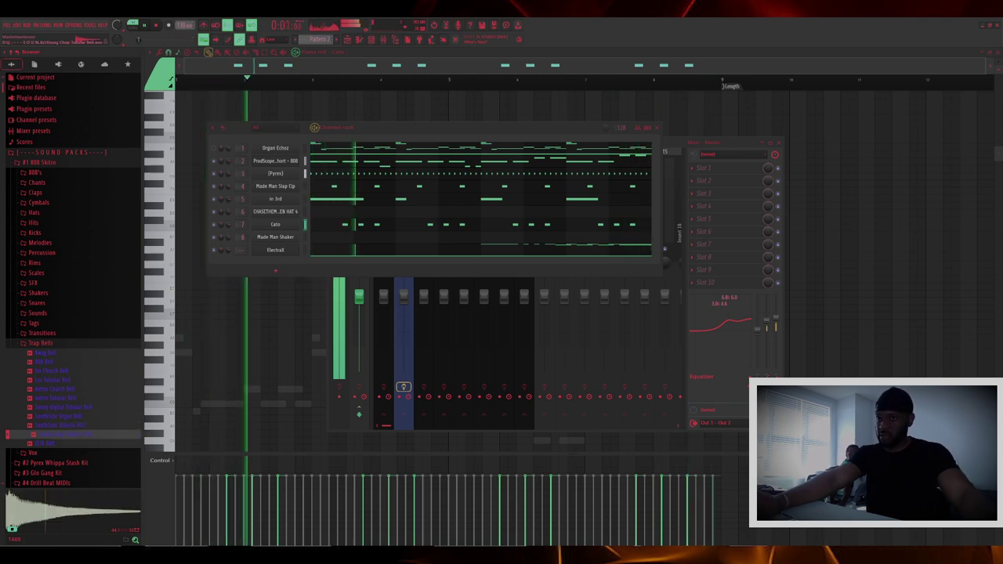
{"action": "left_click_drag", "start_coordinate": [78, 434], "coordinate": [276, 270]}
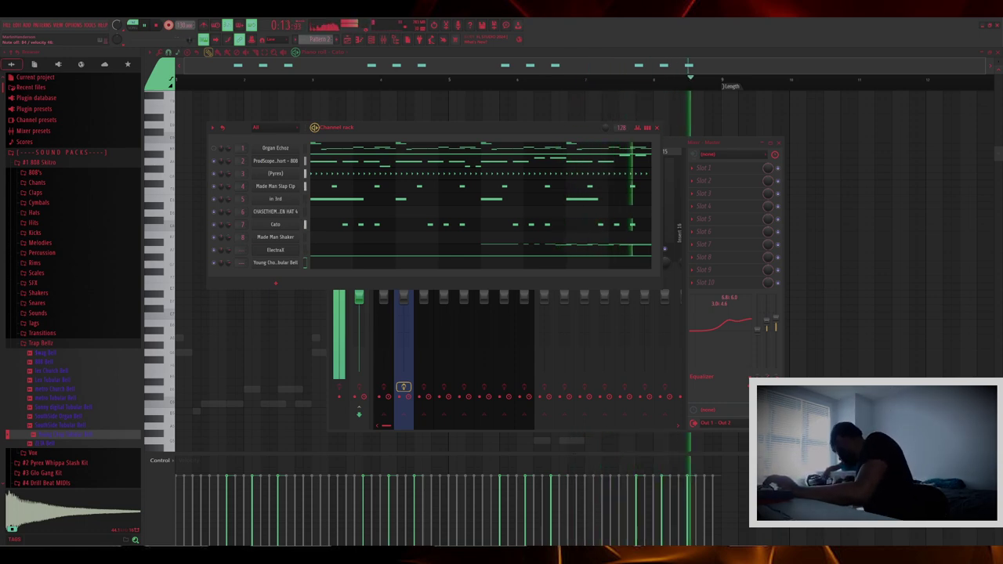
Record four bell notes on the Young Chop Tubular Bell channel and adjust them in the piano roll at bars 1, 4, 5 and 7.
{"action": "key", "text": "space"}
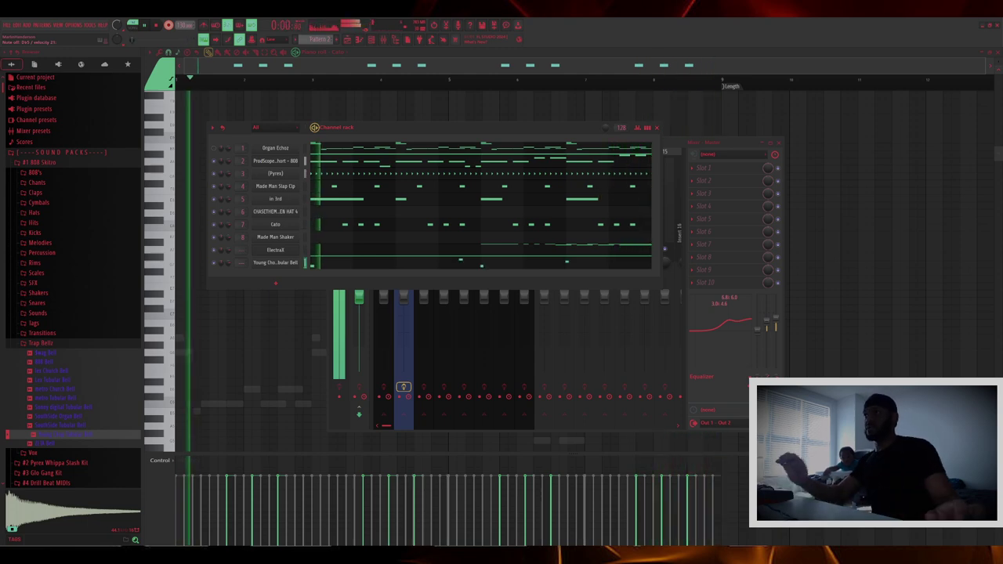
{"action": "key", "text": "F7"}
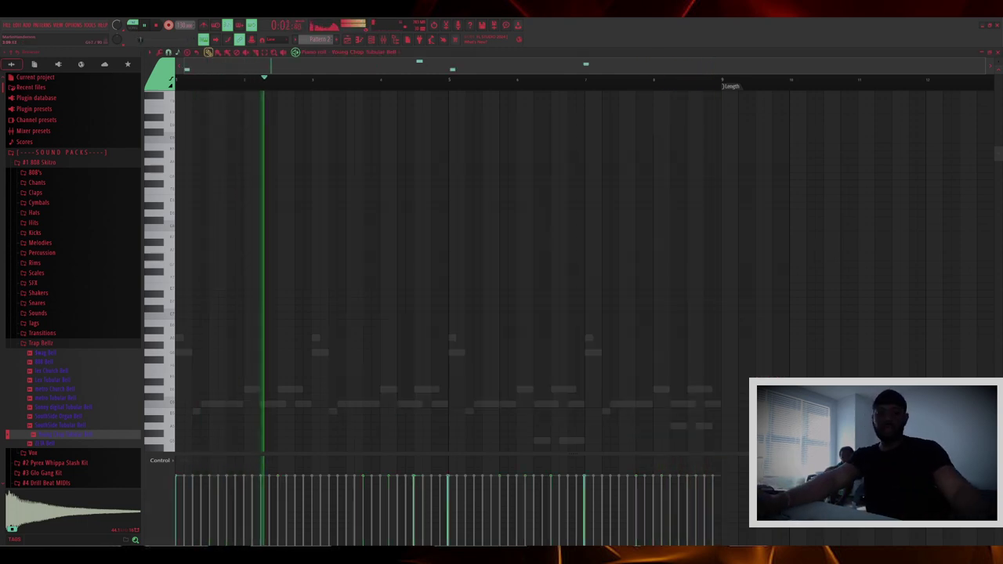
{"action": "scroll", "coordinate": [329, 354], "scroll_direction": "down", "scroll_amount": 7}
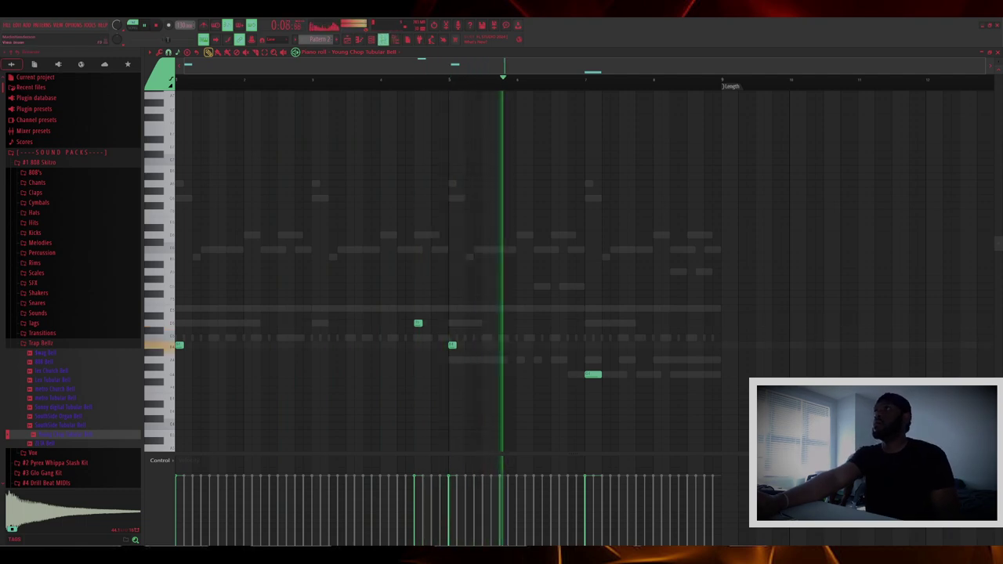
Route the ElectraX and Young Chop Tubular Bell channels to mixer tracks 9 and 10, and lower the bell track's volume.
{"action": "key", "text": "F9"}
{"action": "key", "text": "F6"}
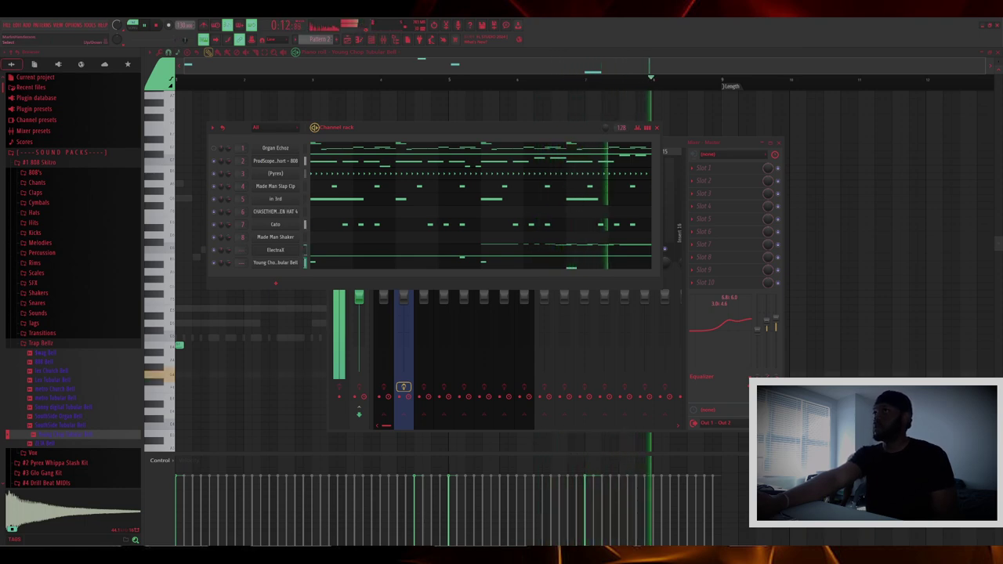
{"action": "key", "text": "space"}
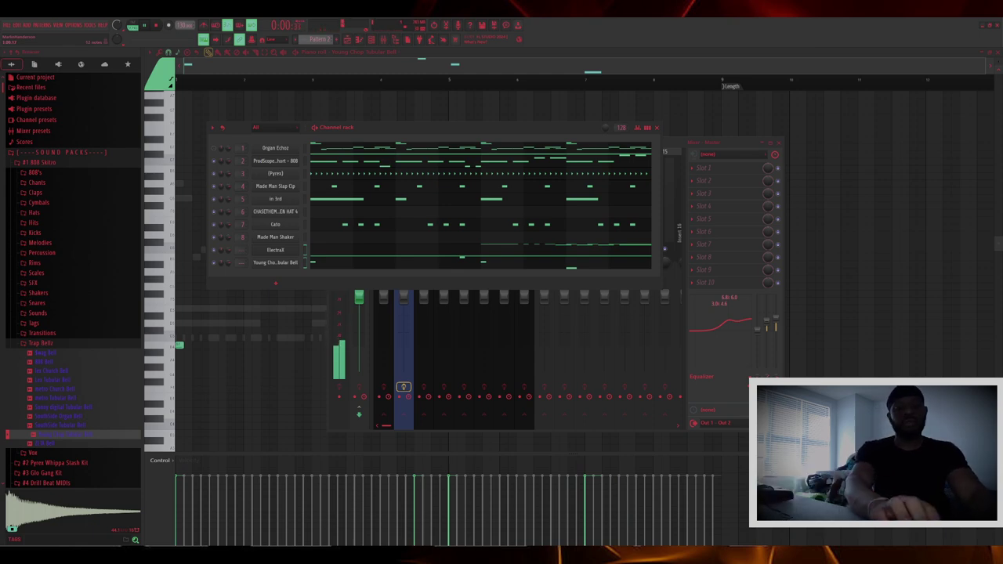
{"action": "key", "text": "F9"}
{"action": "key", "text": "space"}
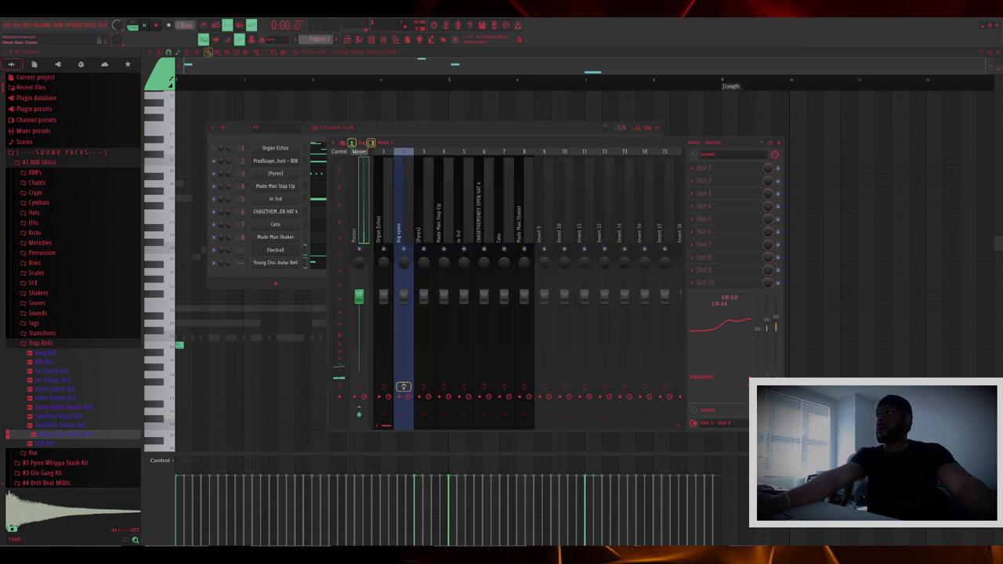
{"action": "right_click", "coordinate": [546, 152]}
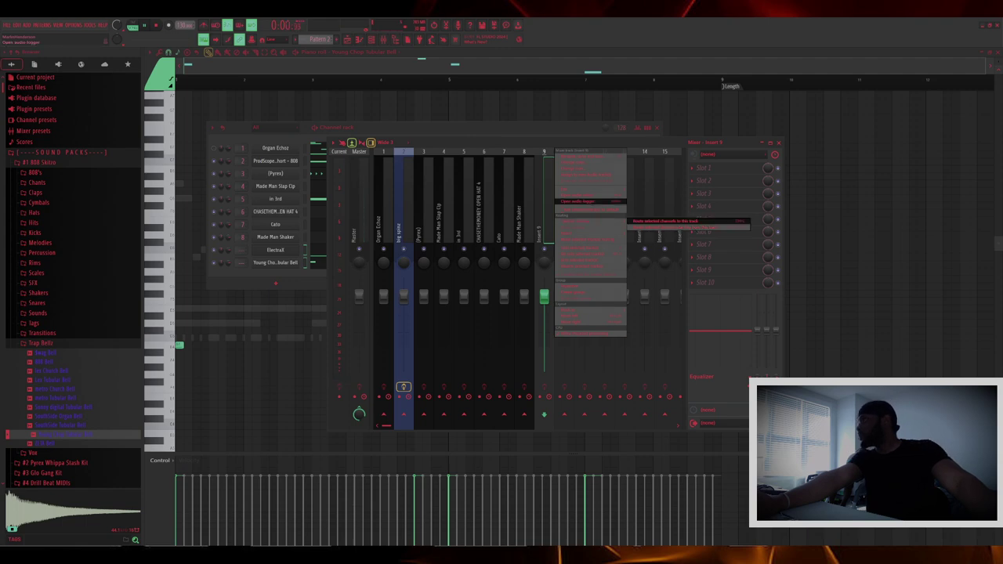
{"action": "left_click", "coordinate": [580, 201]}
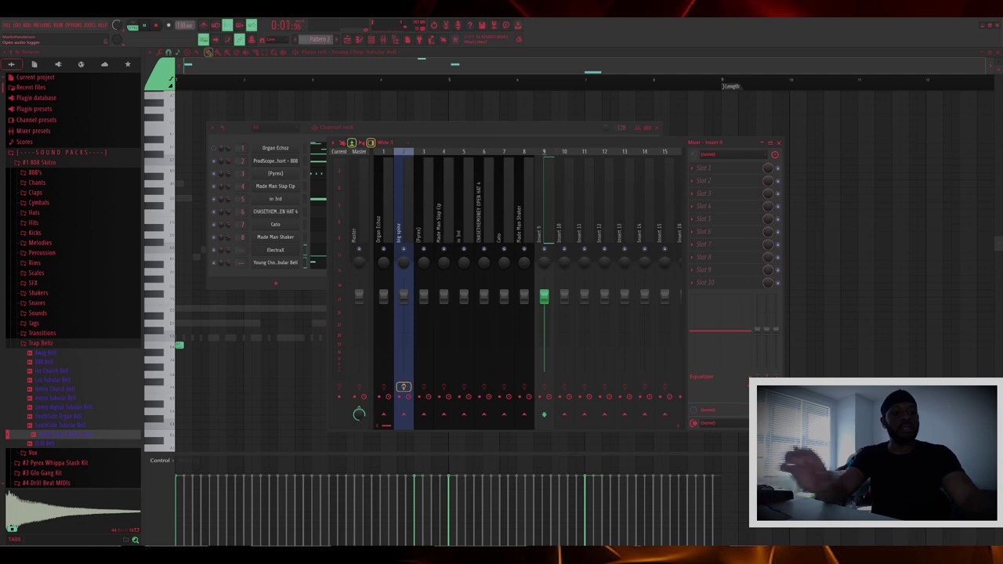
{"action": "key", "text": "ctrl+shift+l"}
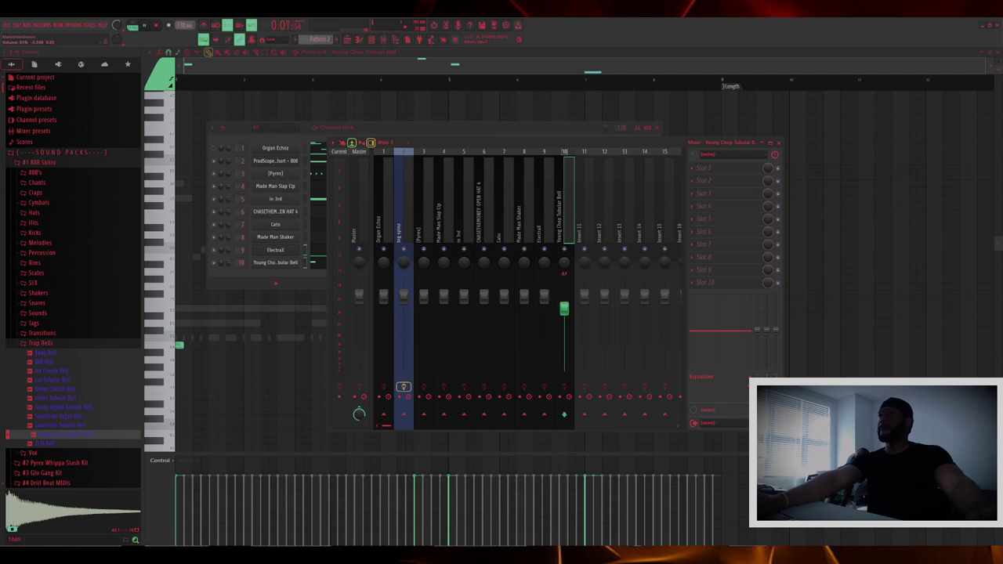
Unmute the Organ Echoz channel and play the full pattern.
{"action": "left_click", "coordinate": [214, 149]}
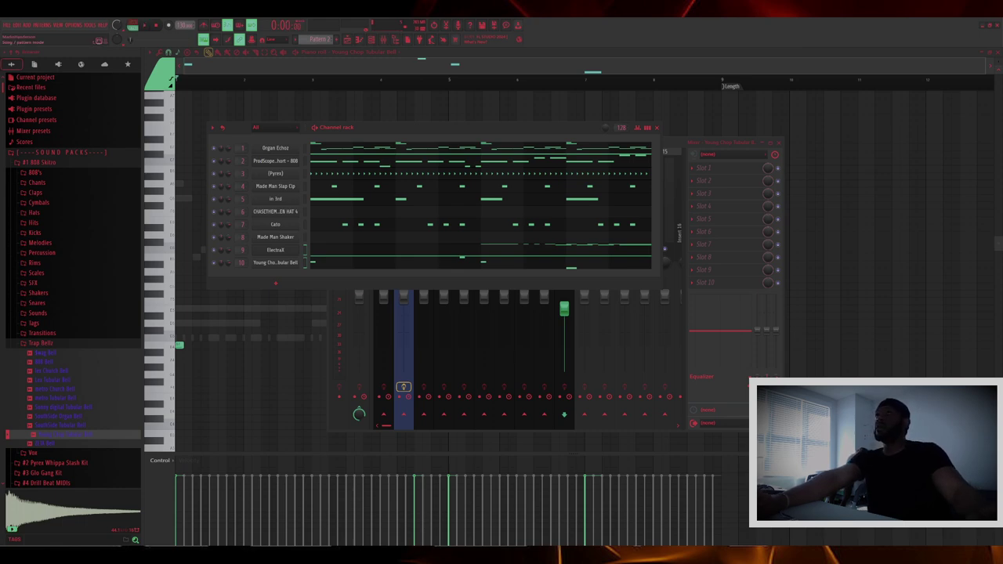
{"action": "left_click", "coordinate": [144, 25]}
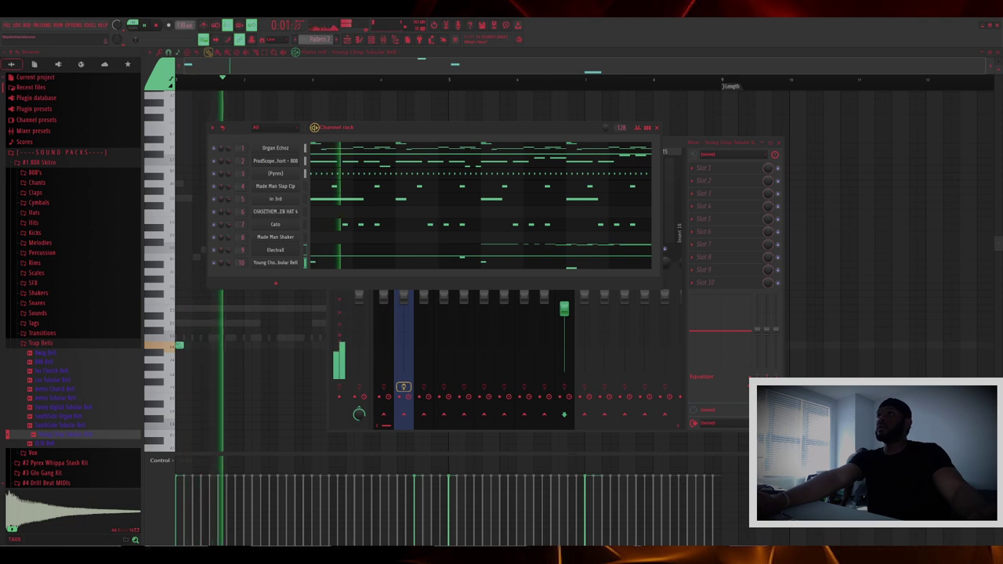
Place a one-beat hi-hat note on the third beat of bar 4 in the [Pyrex] channel's piano roll.
{"action": "left_click", "coordinate": [372, 173]}
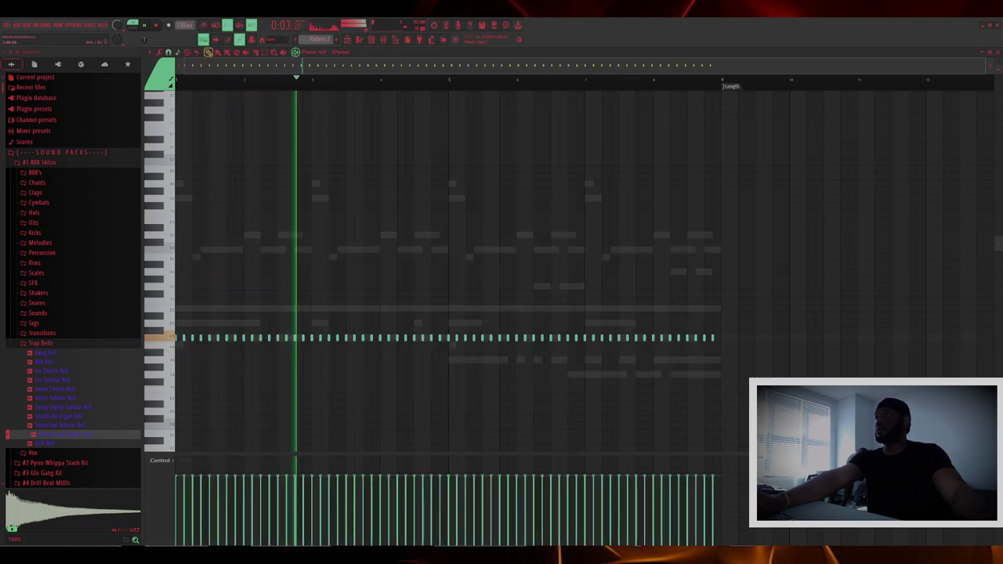
{"action": "scroll", "coordinate": [375, 174], "scroll_direction": "up", "scroll_amount": 5}
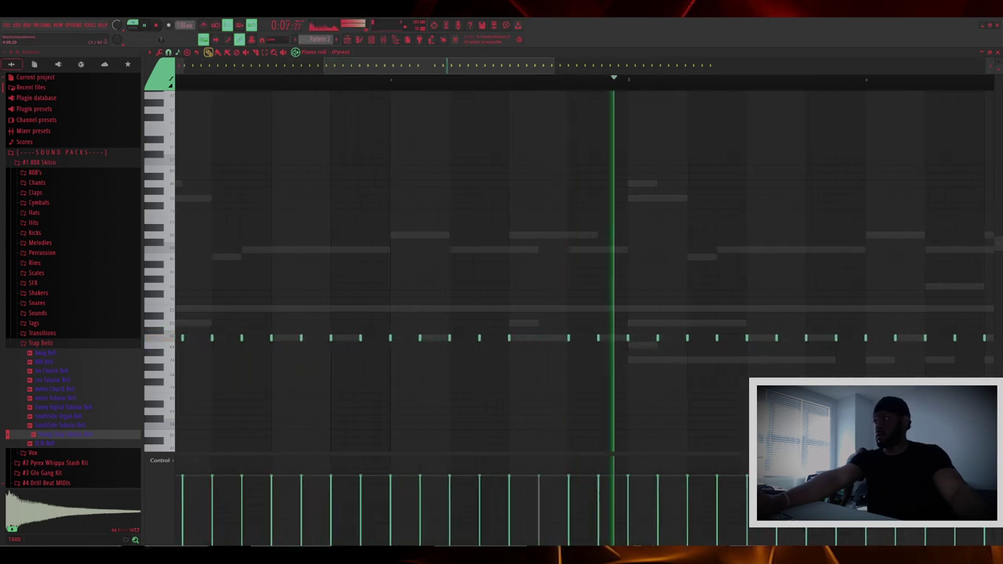
{"action": "left_click", "coordinate": [522, 338]}
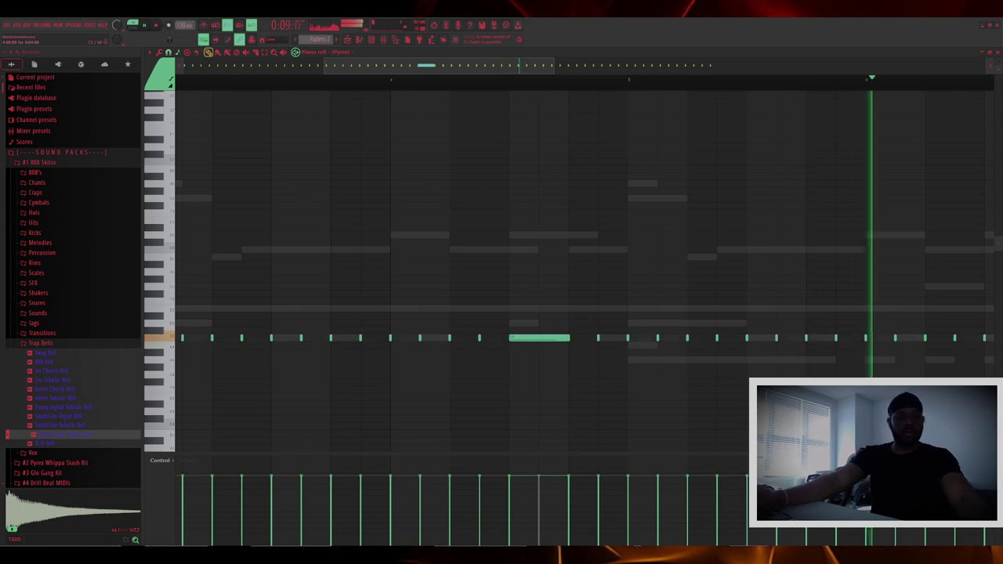
Select the one-beat hi-hat note in bar 4, chop it into a fast roll and shape its velocities as a repeating wave.
{"action": "left_click_drag", "start_coordinate": [581, 323], "coordinate": [505, 352]}
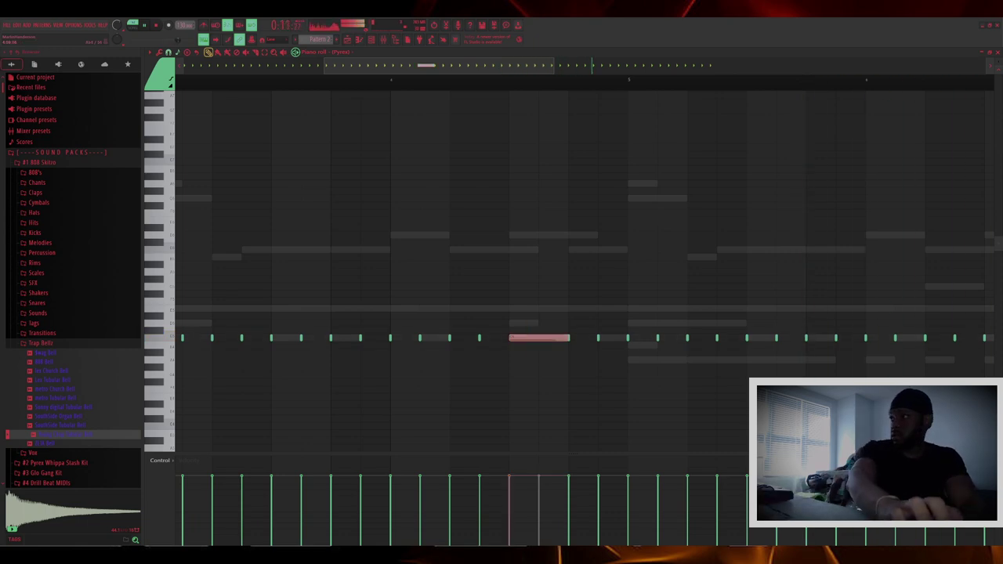
{"action": "key", "text": "alt+u"}
{"action": "key", "text": "Return"}
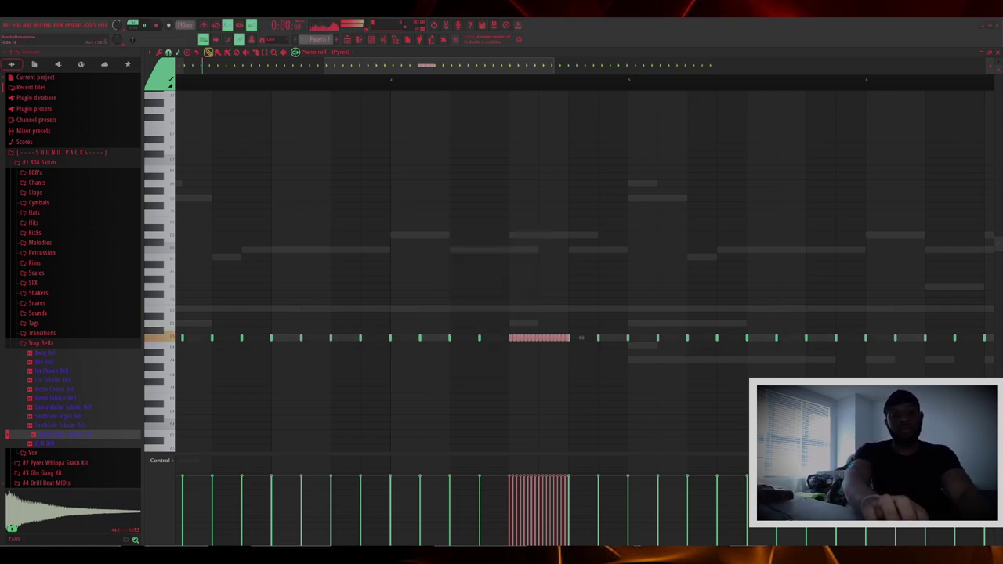
{"action": "key", "text": "alt+r"}
{"action": "key", "text": "Return"}
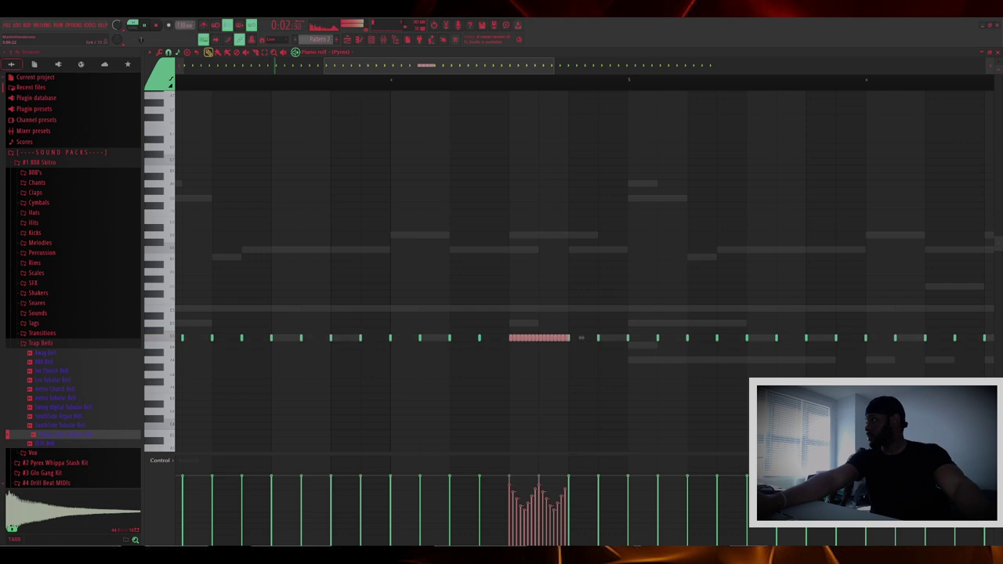
Replace the hi-hats at the start of bar 7 with a two-beat note and lower it by about five semitones.
{"action": "scroll", "coordinate": [552, 349], "scroll_direction": "down", "scroll_amount": 4}
{"action": "scroll", "coordinate": [552, 348], "scroll_direction": "up", "scroll_amount": 2}
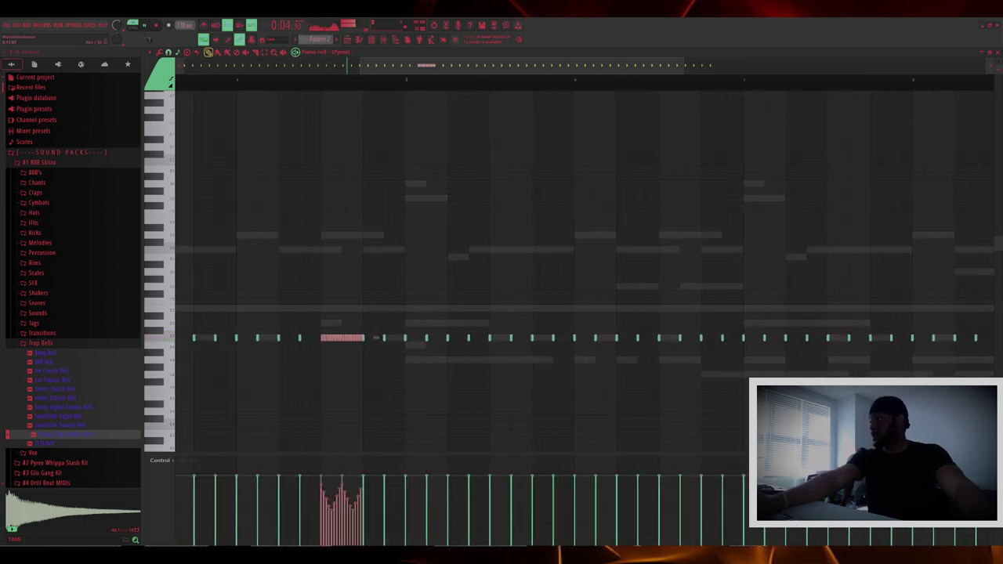
{"action": "scroll", "coordinate": [513, 353], "scroll_direction": "up", "scroll_amount": 2}
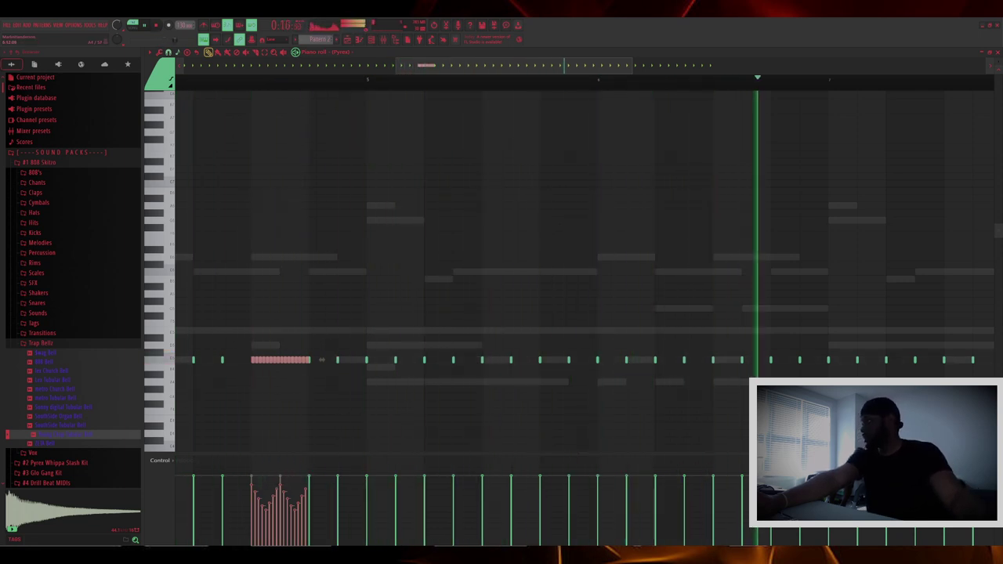
{"action": "scroll", "coordinate": [861, 235], "scroll_direction": "down", "scroll_amount": 2}
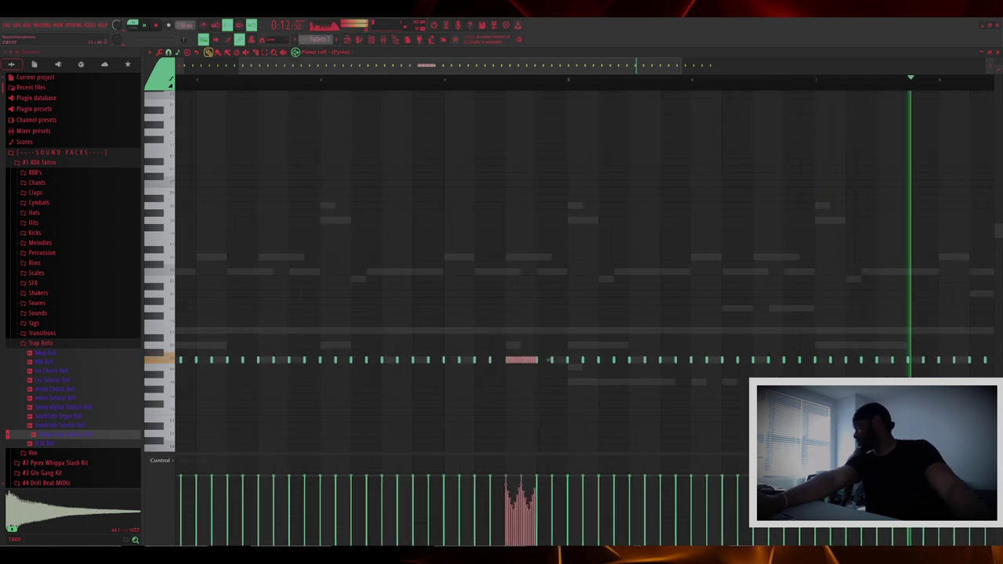
{"action": "right_click", "coordinate": [831, 361]}
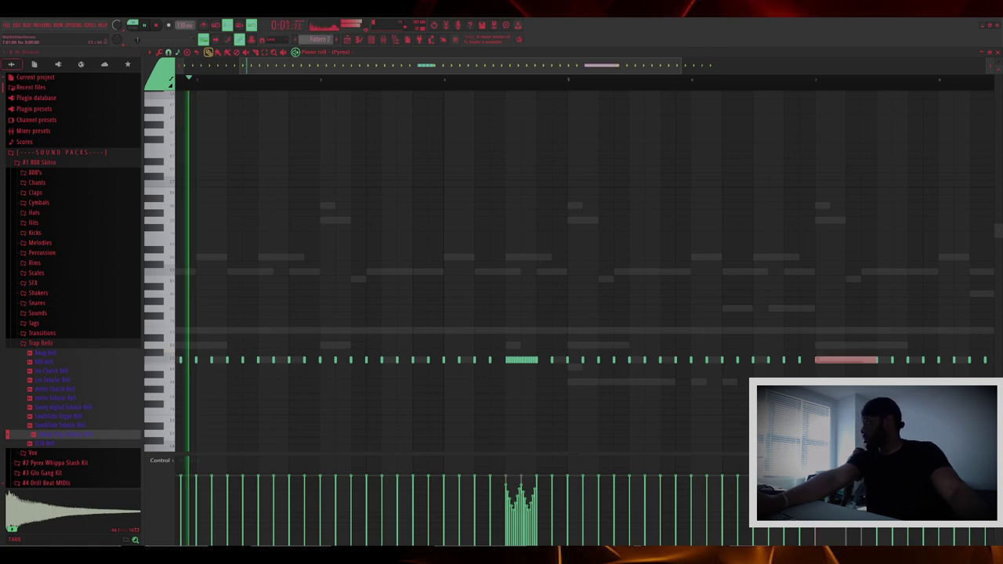
{"action": "key", "text": "shift+Down"}
{"action": "key", "text": "shift+Down"}
{"action": "key", "text": "shift+Down"}
Chop the lowered two-beat hi-hat note in bar 7 into a roll and apply the LFO to its velocities.
{"action": "key", "text": "alt+o"}
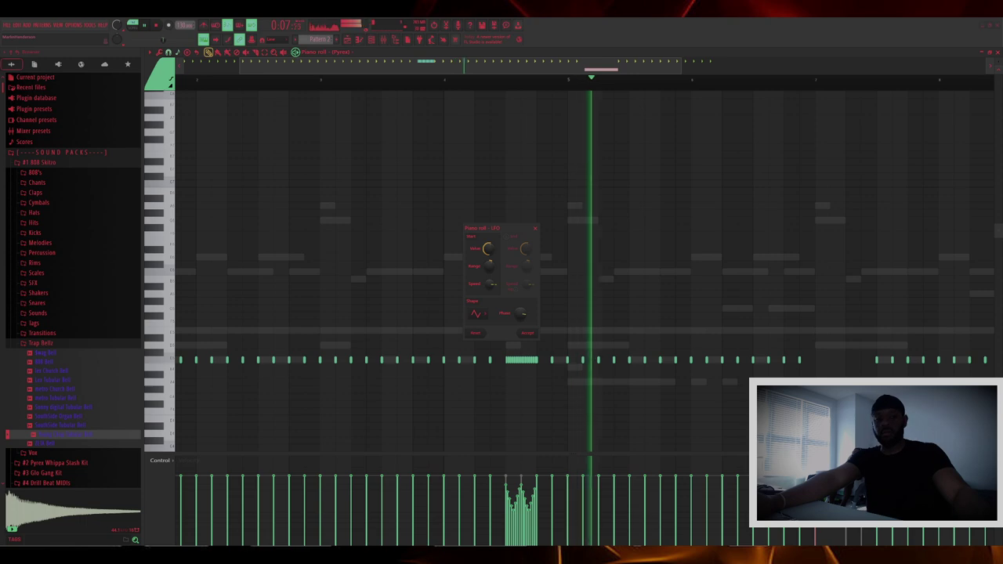
{"action": "key", "text": "Return"}
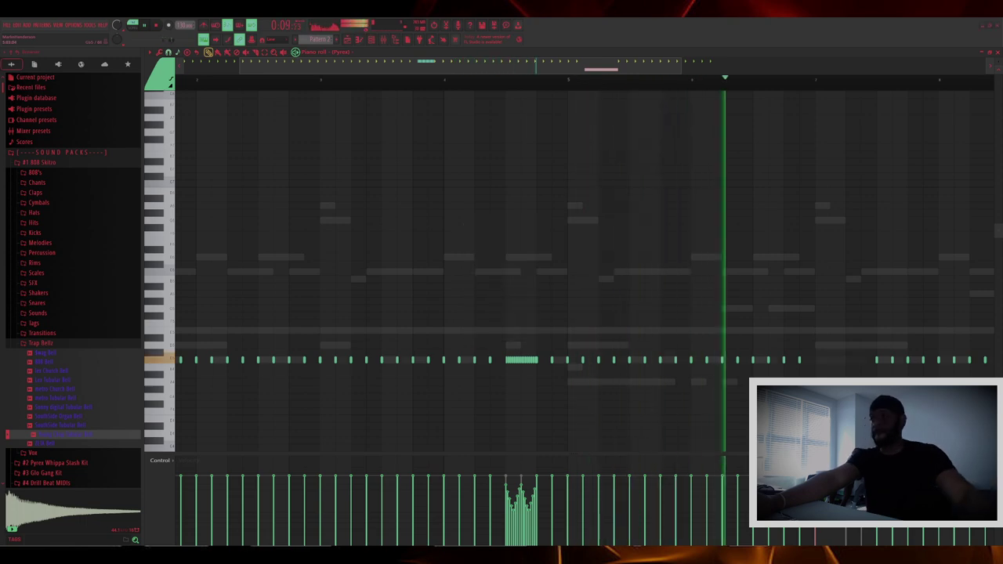
{"action": "key", "text": "alt+u"}
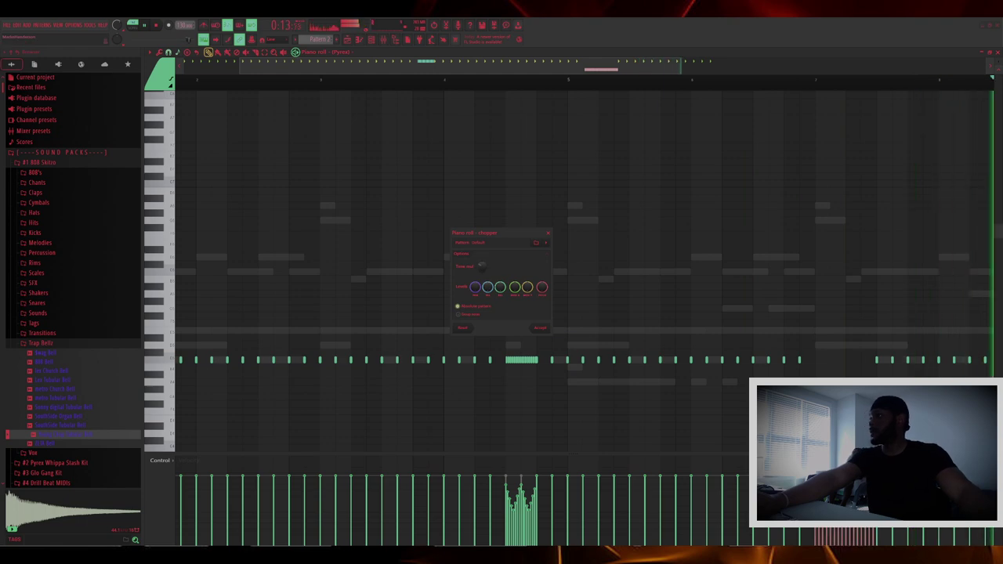
{"action": "left_click", "coordinate": [540, 328]}
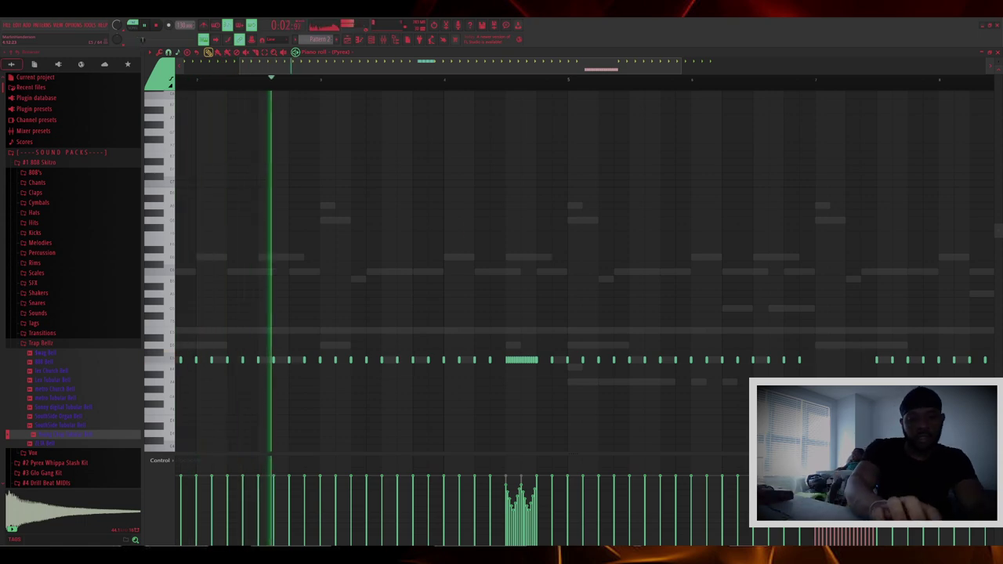
{"action": "key", "text": "alt+o"}
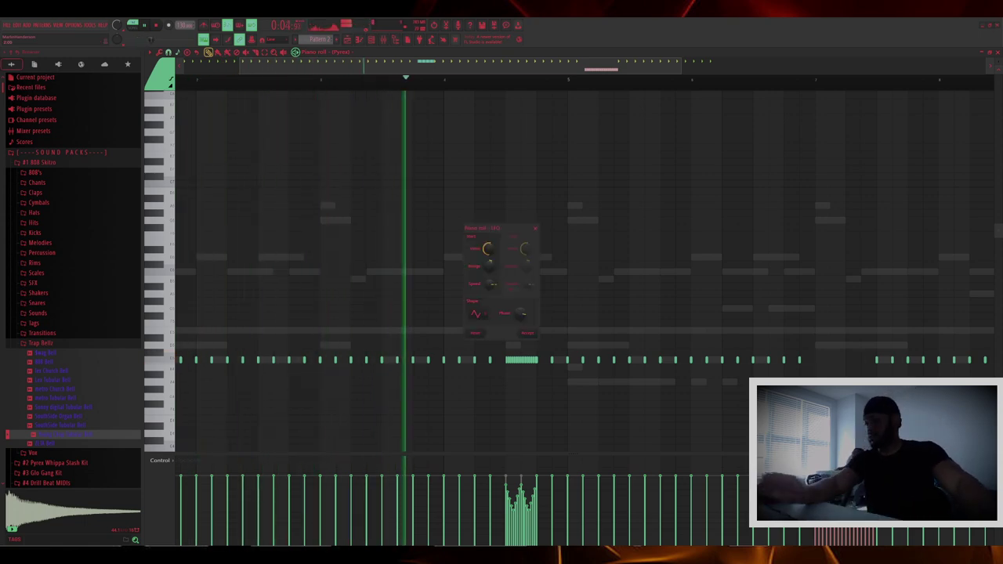
{"action": "scroll", "coordinate": [584, 270], "scroll_direction": "down", "scroll_amount": 3}
{"action": "left_click", "coordinate": [528, 333]}
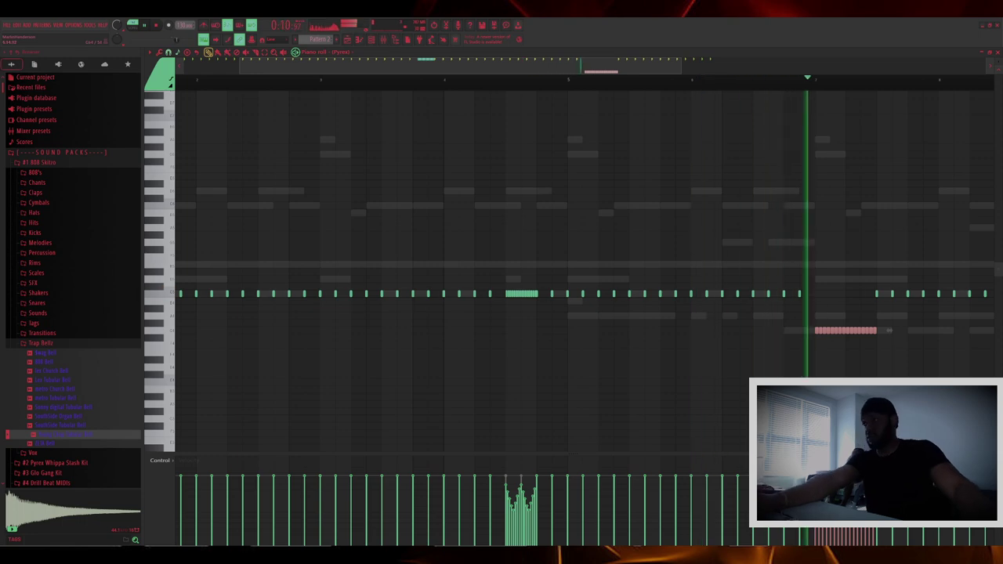
Replace the hi-hats on the last beat of bar 8 with a one-beat note and chop it into a fast roll.
{"action": "scroll", "coordinate": [663, 352], "scroll_direction": "down", "scroll_amount": 3}
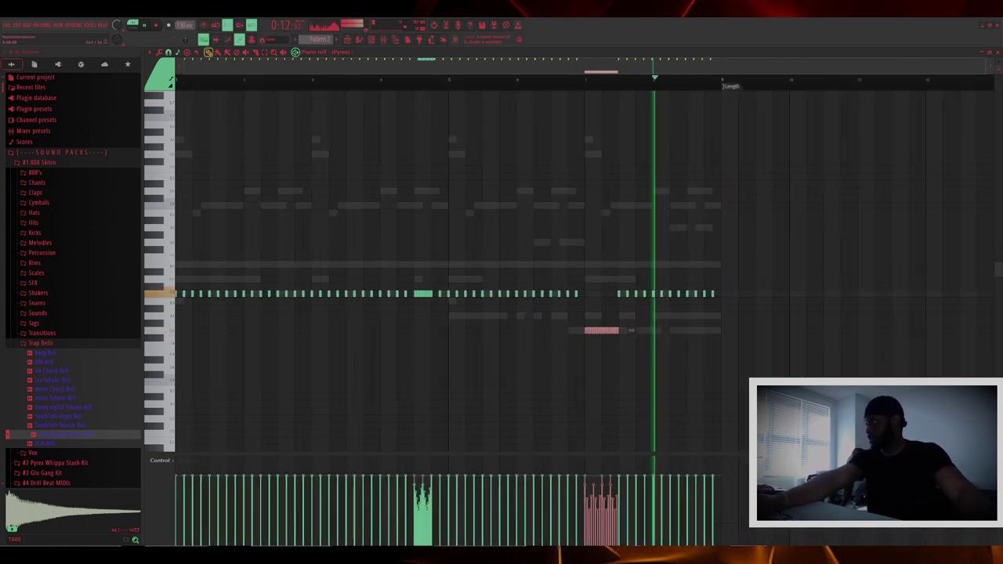
{"action": "scroll", "coordinate": [663, 352], "scroll_direction": "up", "scroll_amount": 4}
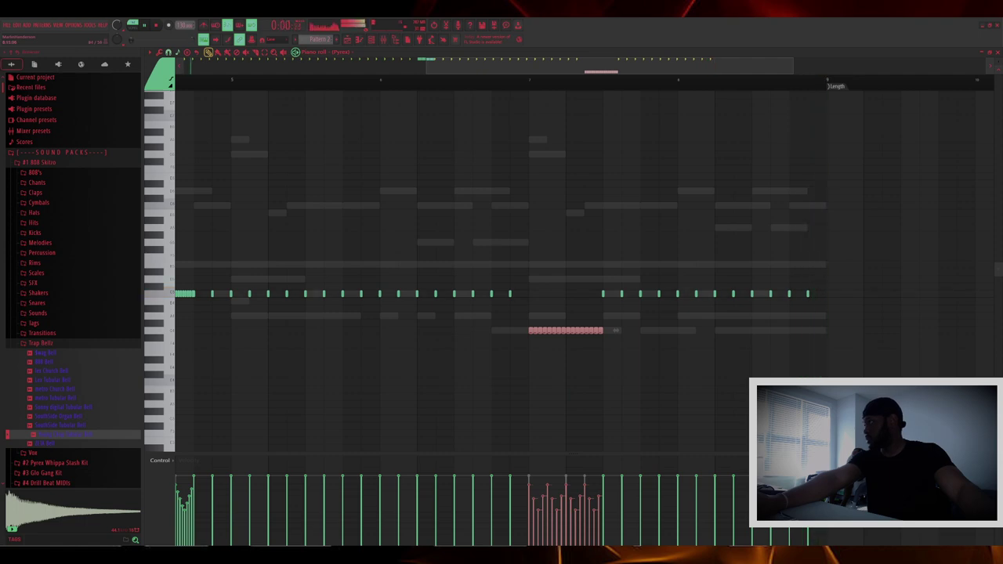
{"action": "scroll", "coordinate": [803, 291], "scroll_direction": "up", "scroll_amount": 2}
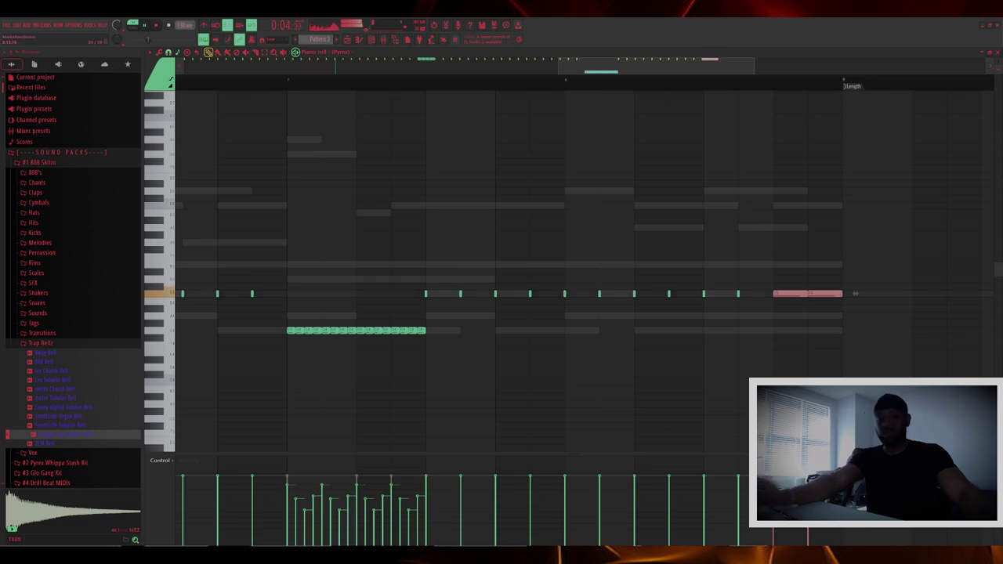
{"action": "key", "text": "alt+u"}
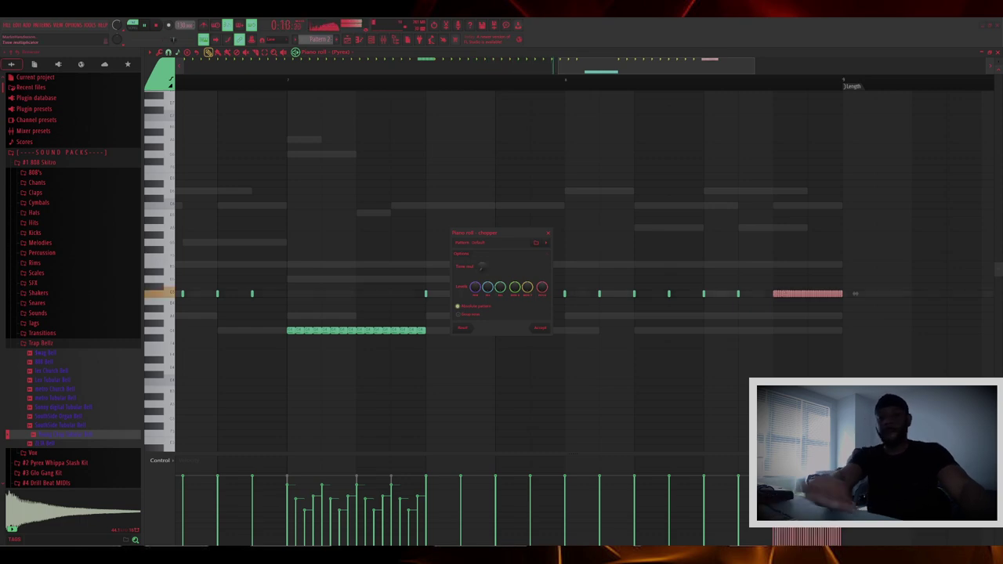
{"action": "key", "text": "Escape"}
Raise the first half of the bar 8 hi-hat roll about three semitones and lower its second half about five.
{"action": "key", "text": "alt+o"}
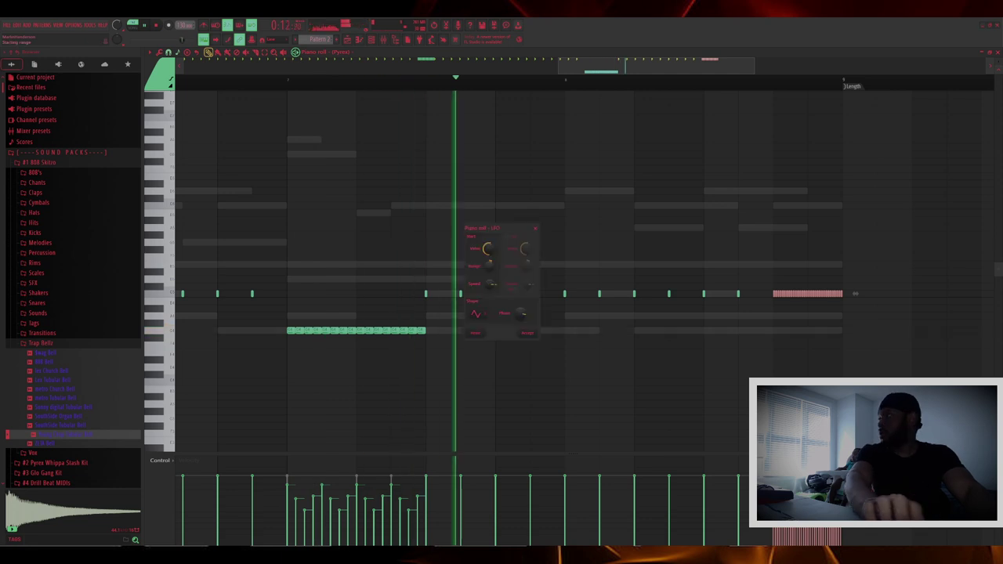
{"action": "key", "text": "Escape"}
{"action": "left_click_drag", "start_coordinate": [855, 294], "coordinate": [854, 272]}
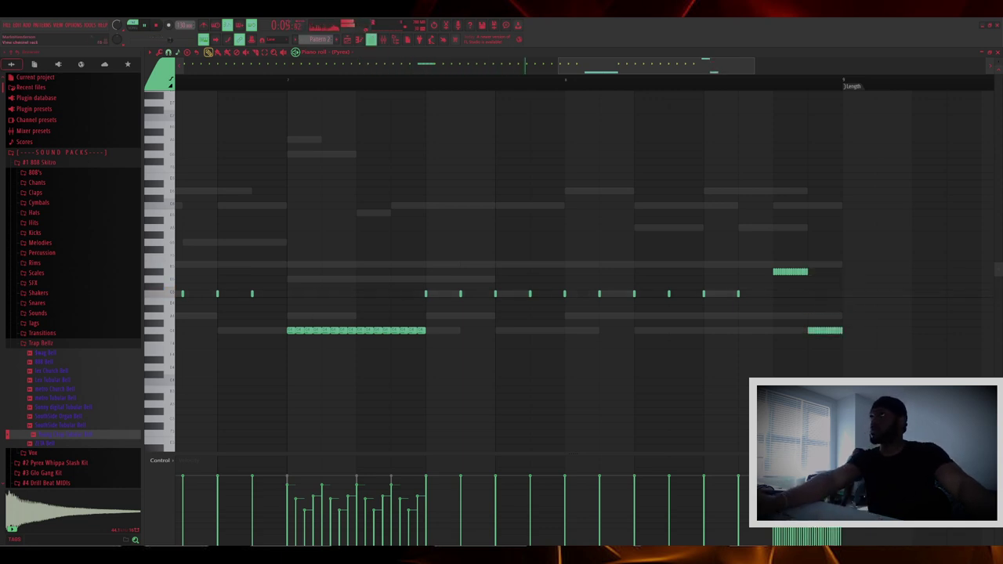
Bring up the channel rack and listen to the pattern with the new hi-hat rolls.
{"action": "key", "text": "F6"}
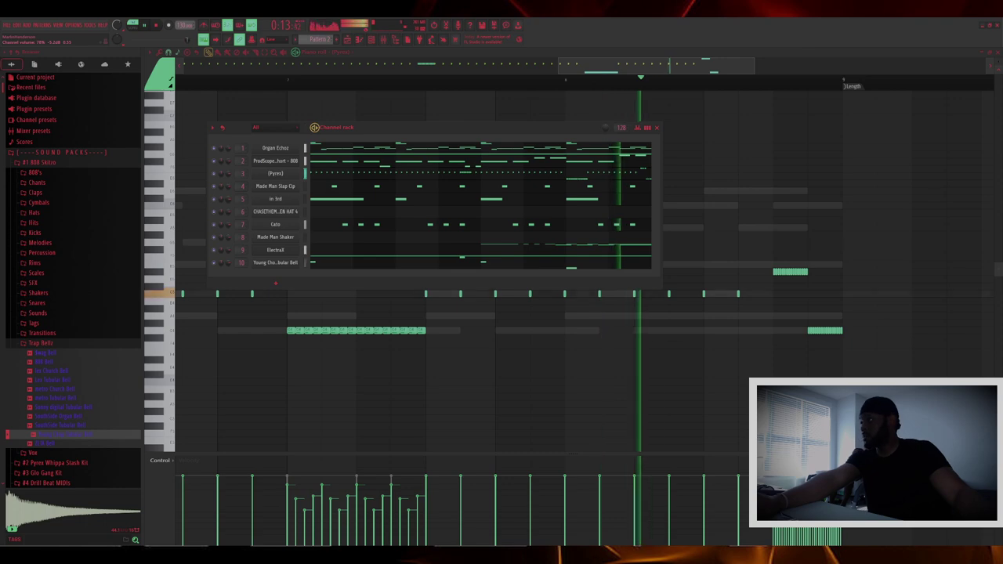
{"action": "key", "text": "space"}
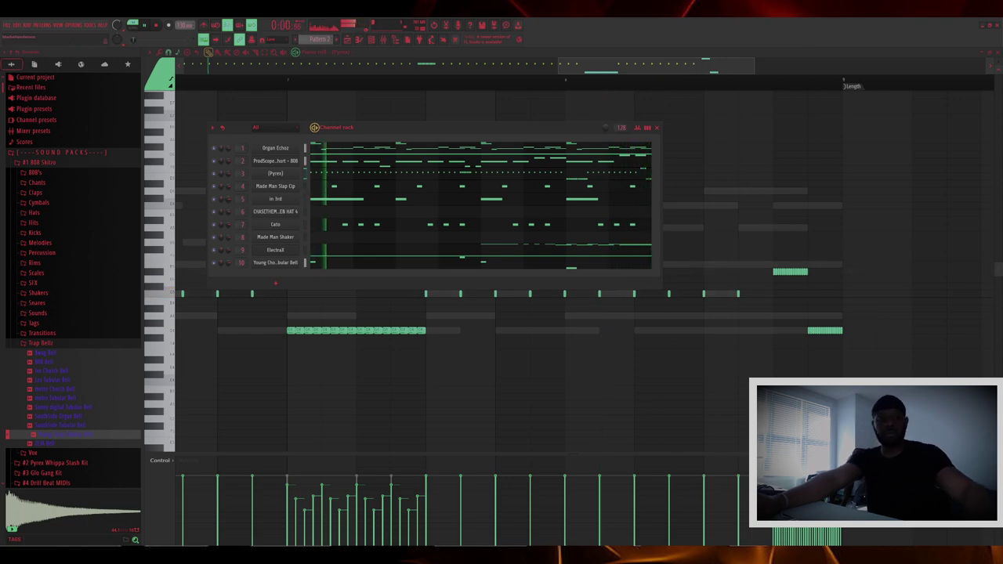